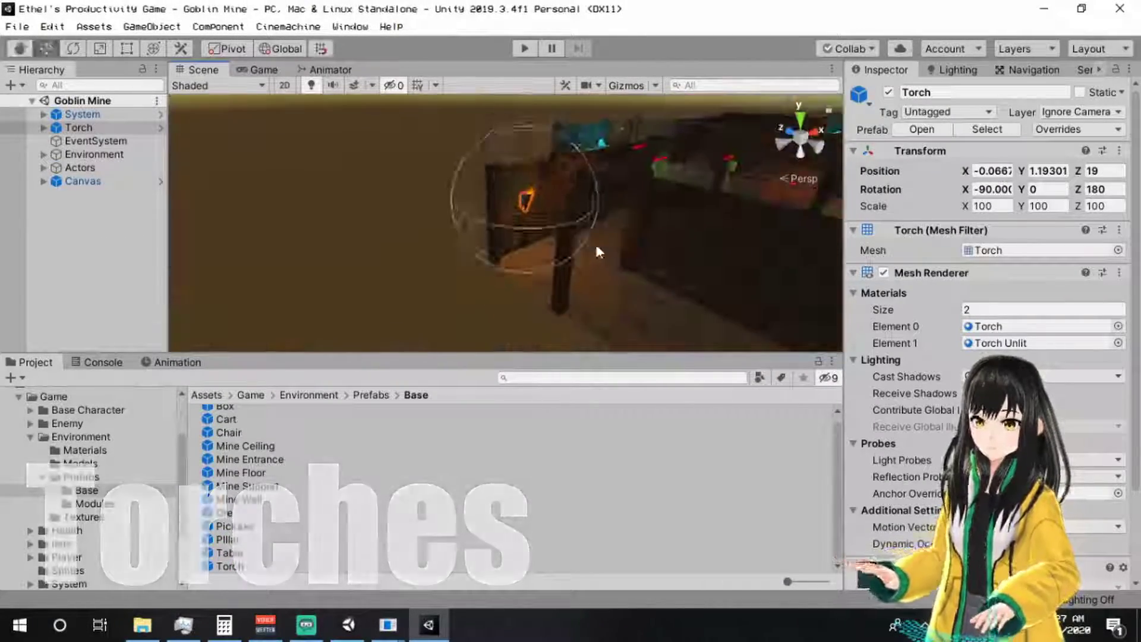
Scale the selected ore crystals along the cave wall about their shared center.
left_click_drag(595, 241, 553, 206, "alt")
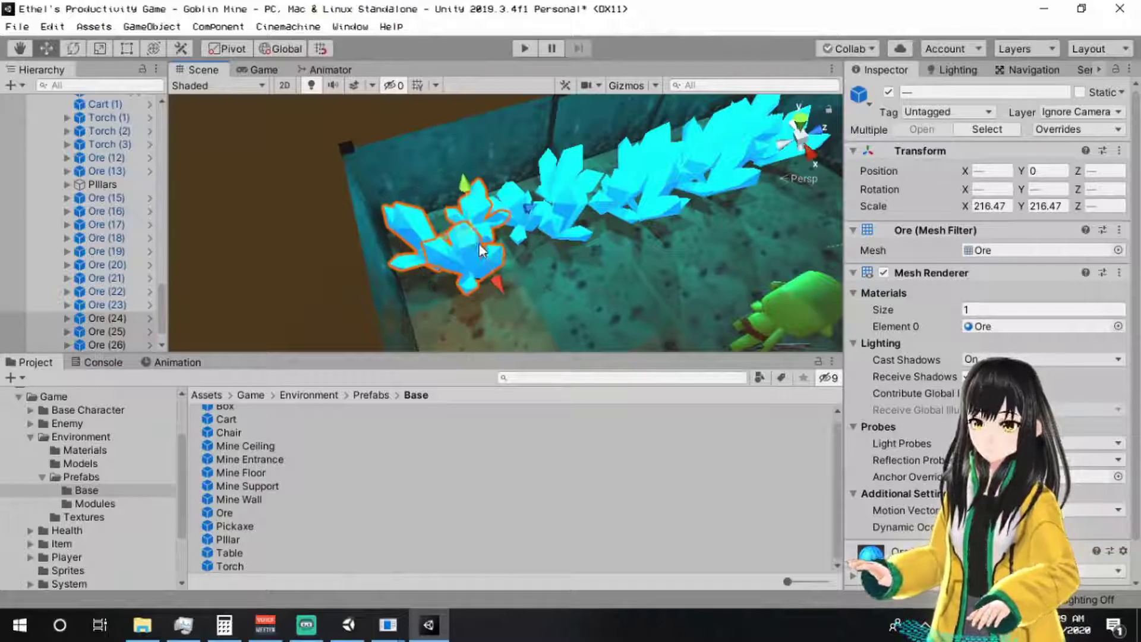
left_click_drag(474, 290, 576, 158, "alt")
scroll(521, 262, "up", 3)
key("r")
key("z")
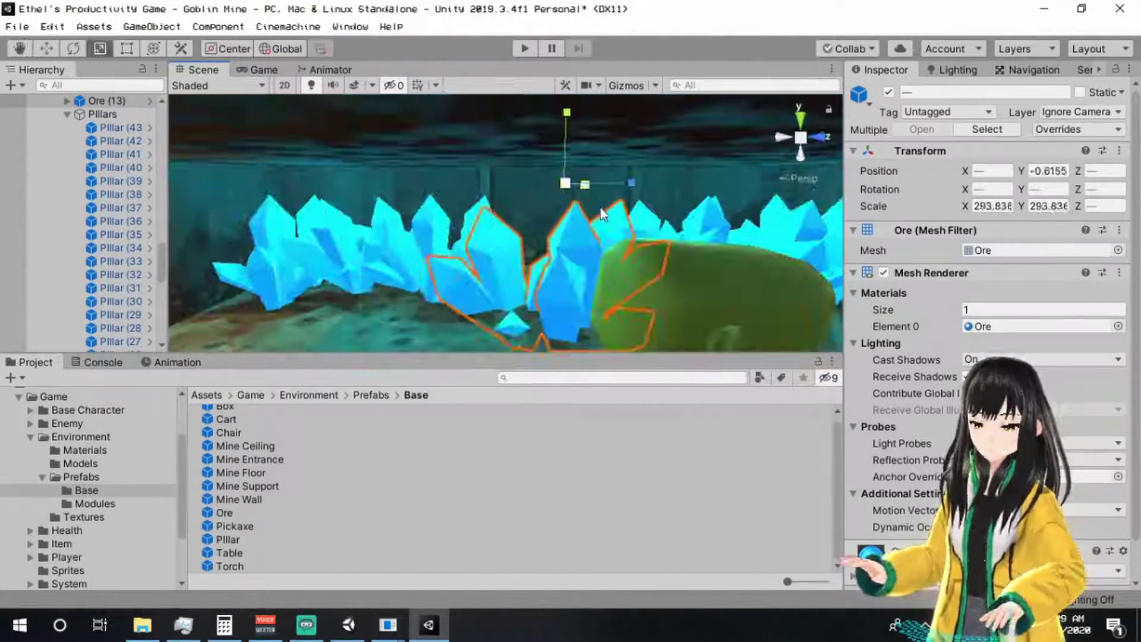
left_click_drag(569, 315, 535, 256)
Disable the Point Light inside each ore crystal along the cave wall, from Ore (15) through Ore (26).
left_click(541, 232)
left_click(535, 256)
scroll(71, 318, "down", 3)
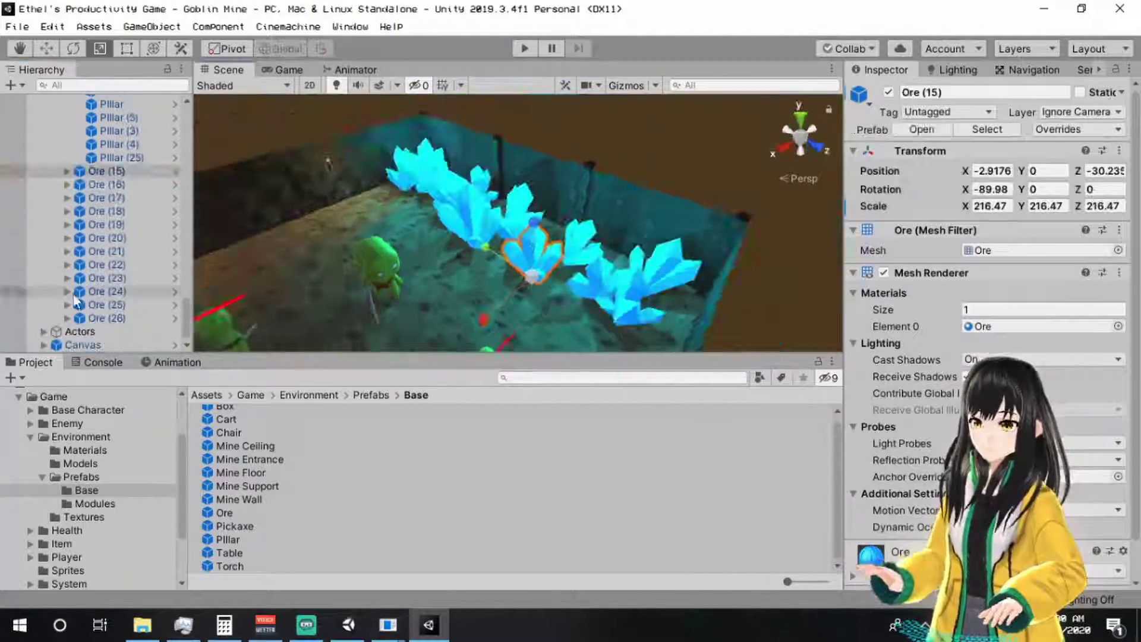
left_click(67, 171)
left_click(119, 185)
key("w")
left_click(67, 198)
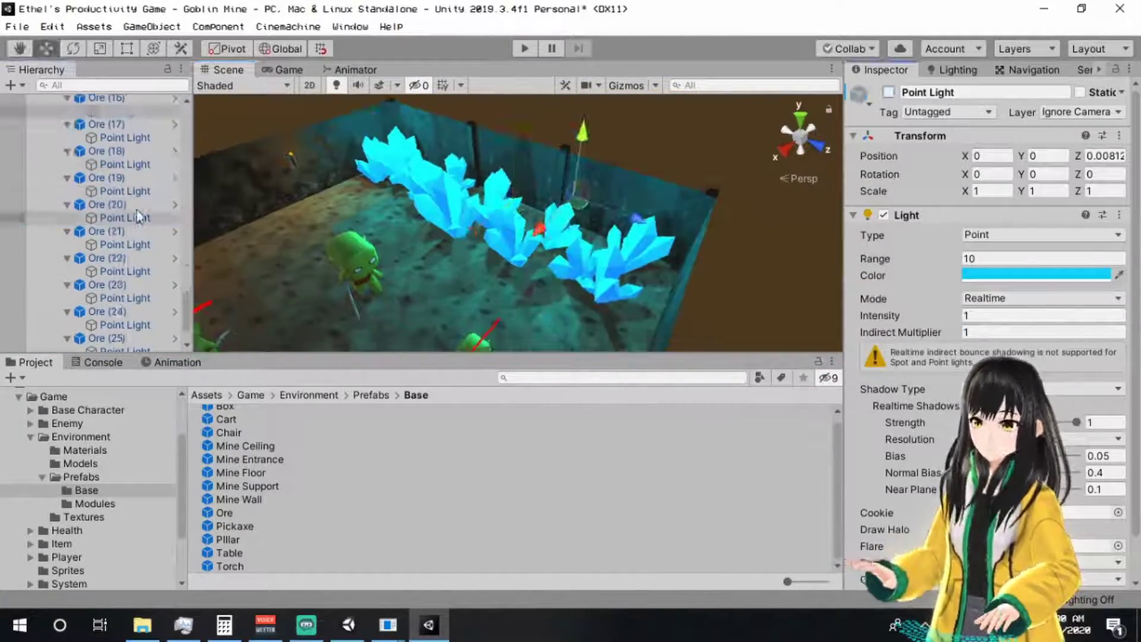
left_click(67, 224)
scroll(130, 229, "down", 5)
key("f")
left_click_drag(475, 226, 595, 241, "alt")
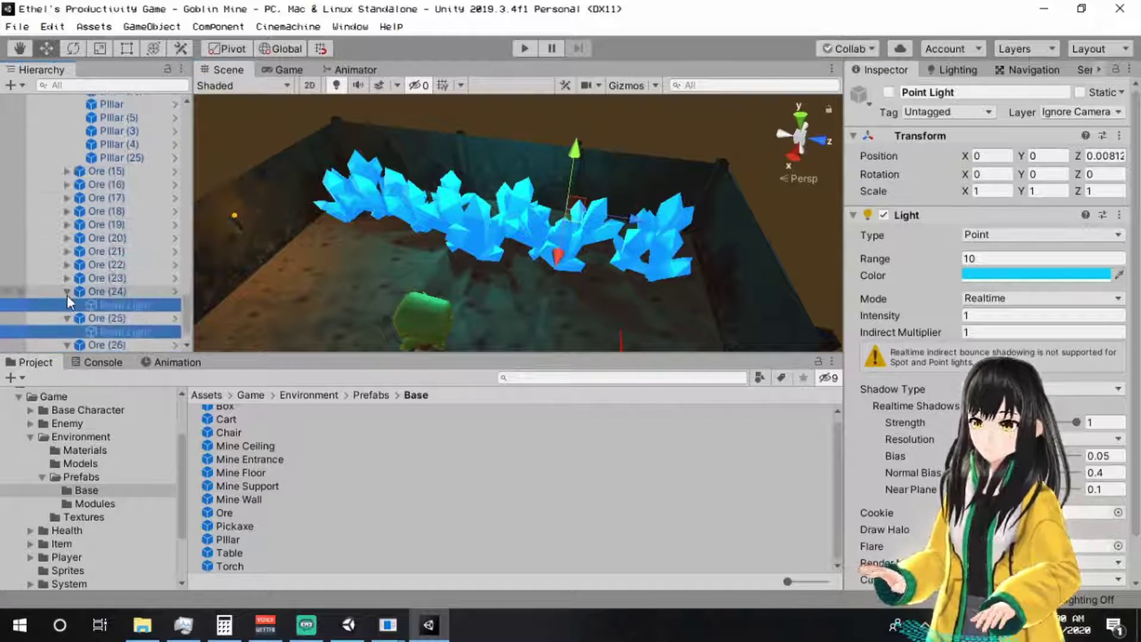
Turn the Point Light of Ore (21) back on so that this crystal lights the row.
left_click(390, 206)
left_click(118, 264)
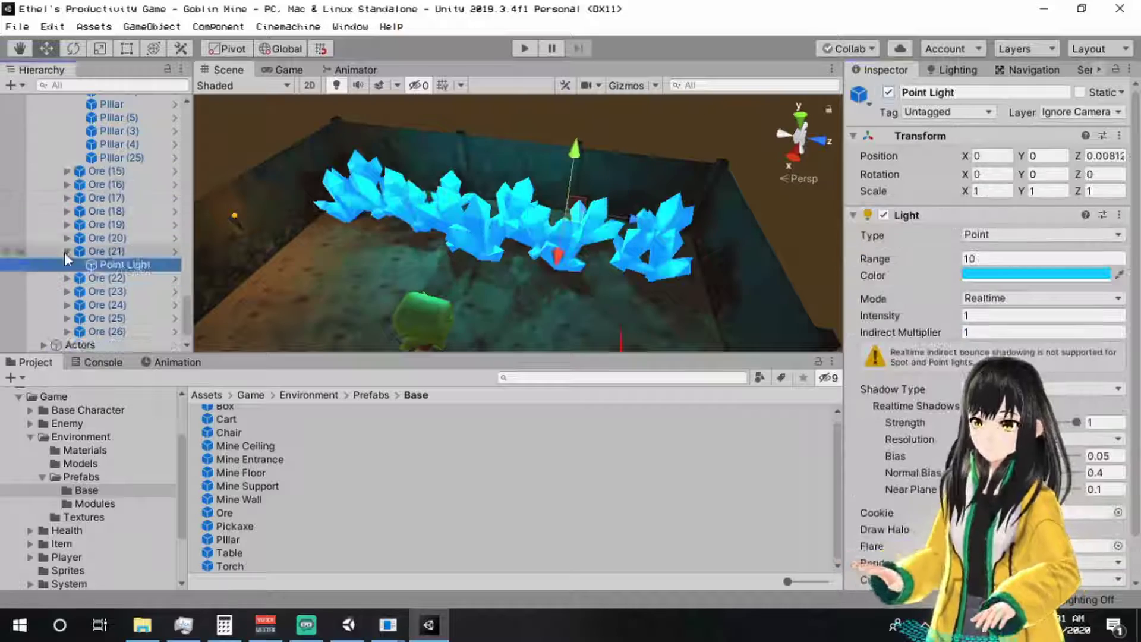
left_click(17, 26)
key("Escape")
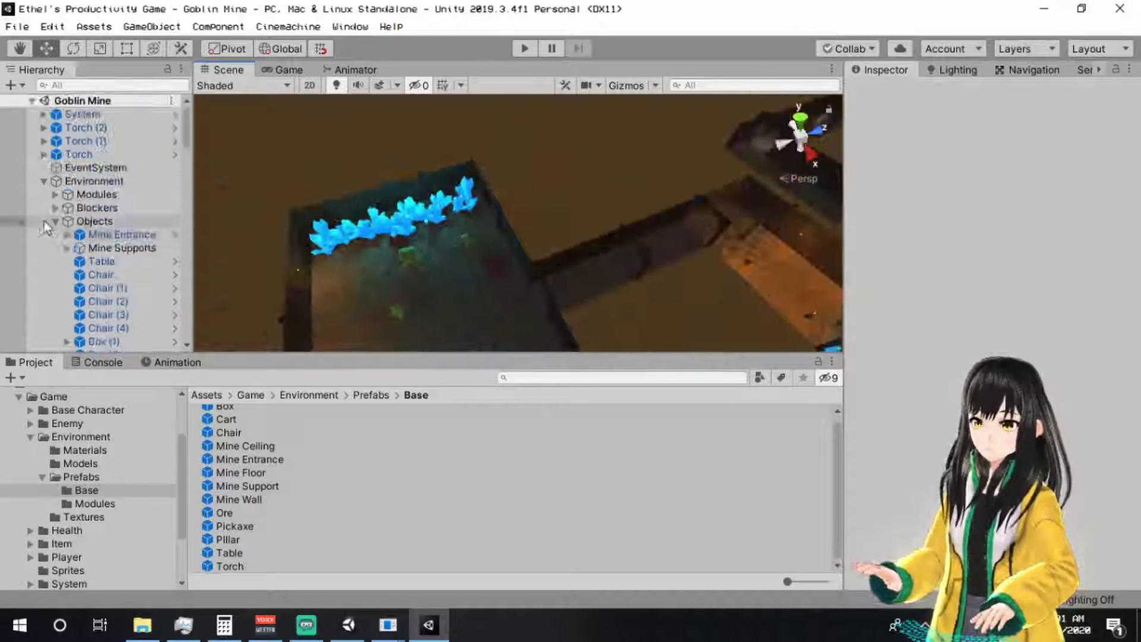
Check the ore cave from above and save the Goblin Mine scene.
left_click(484, 226)
left_click_drag(451, 196, 480, 180, "alt")
left_click(801, 115)
left_click_drag(510, 239, 535, 190)
left_click(18, 26)
left_click(24, 83)
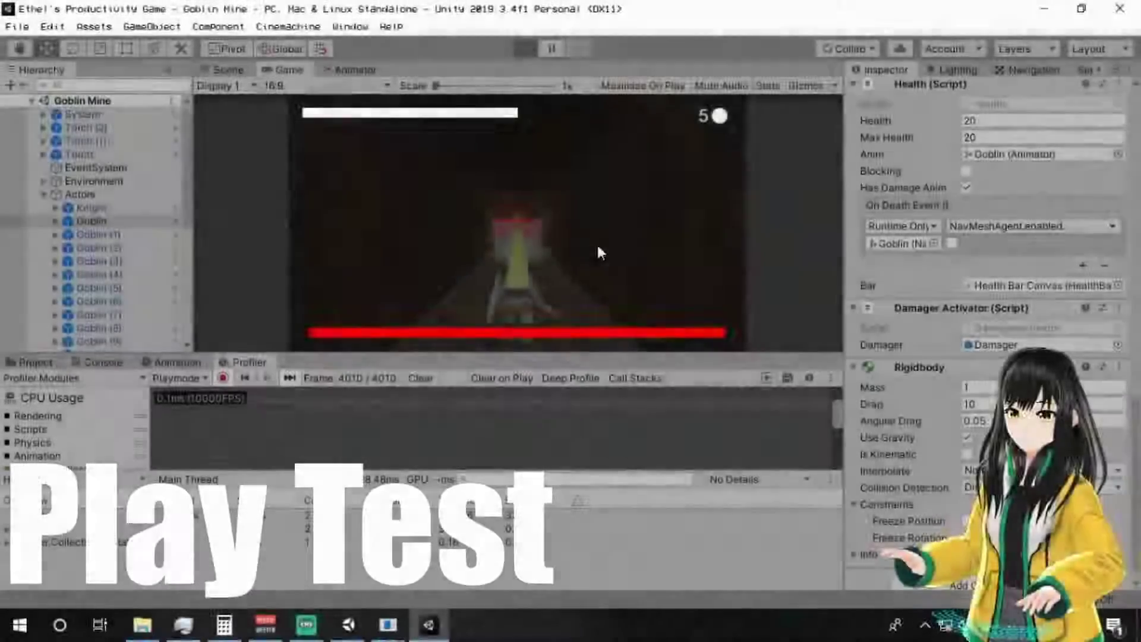
Play-test the Goblin Mine level, running the knight through the tunnels and caves and fighting the goblins.
key("w")
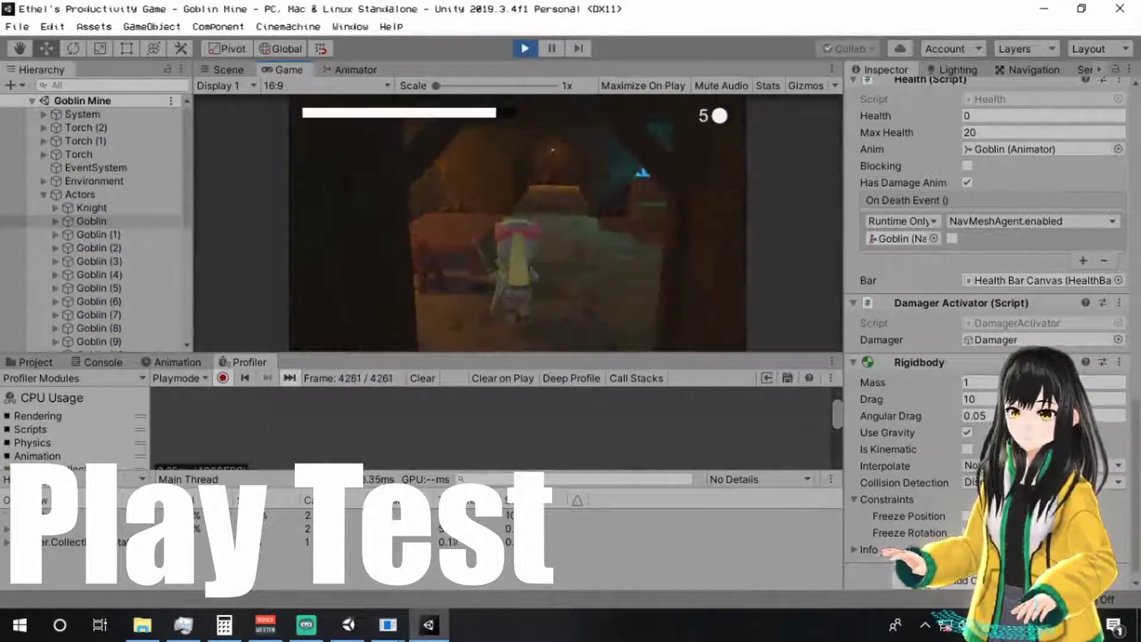
key("w")
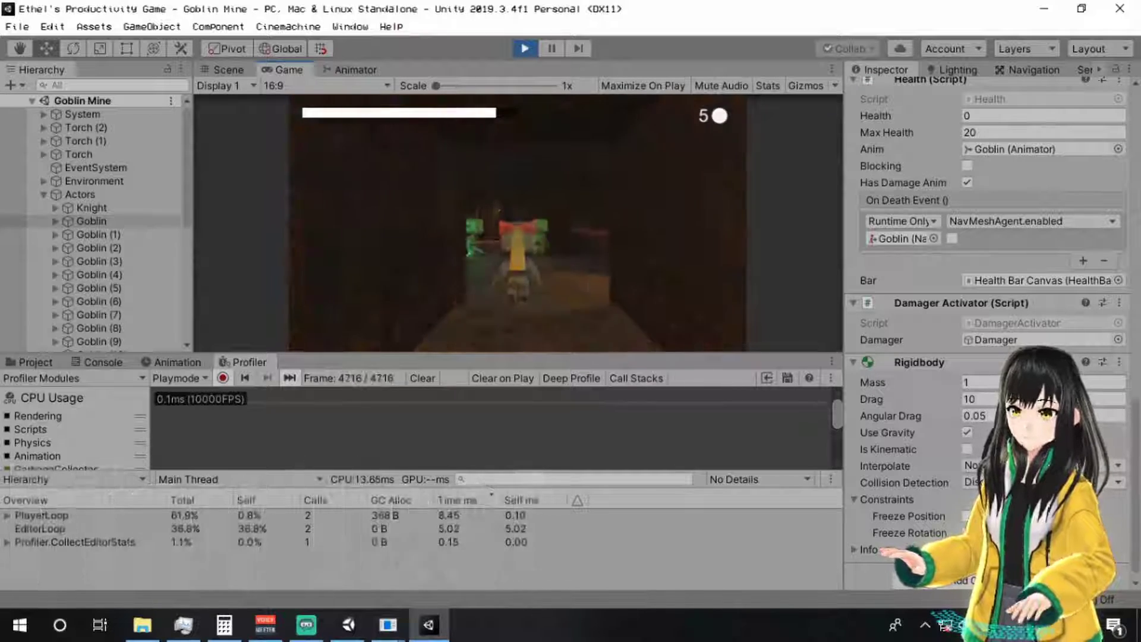
key("w")
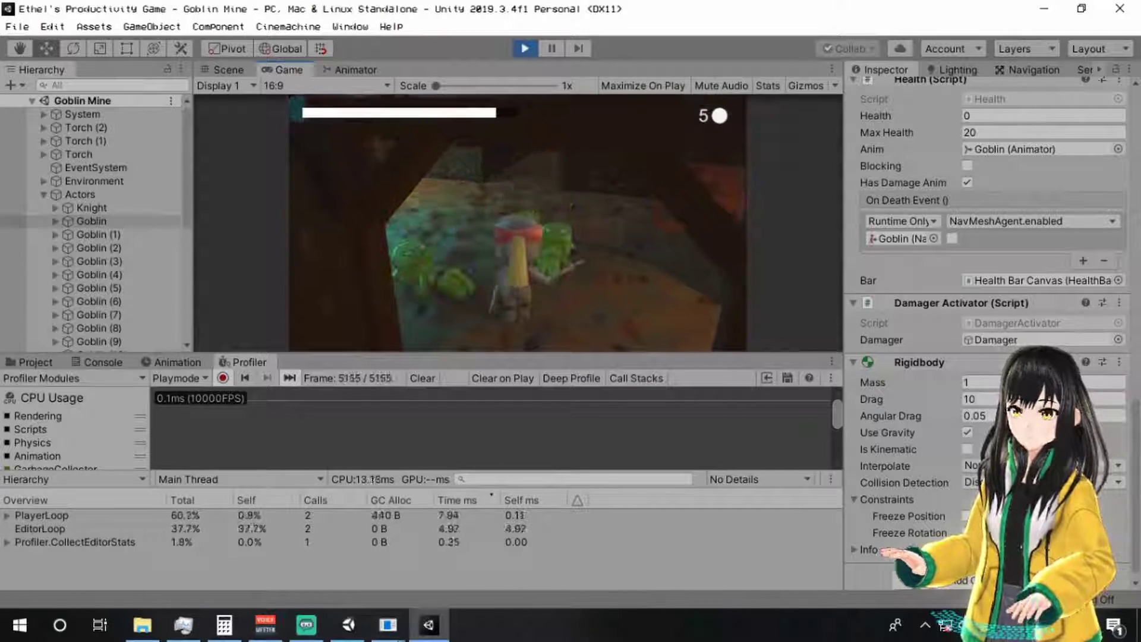
key("w")
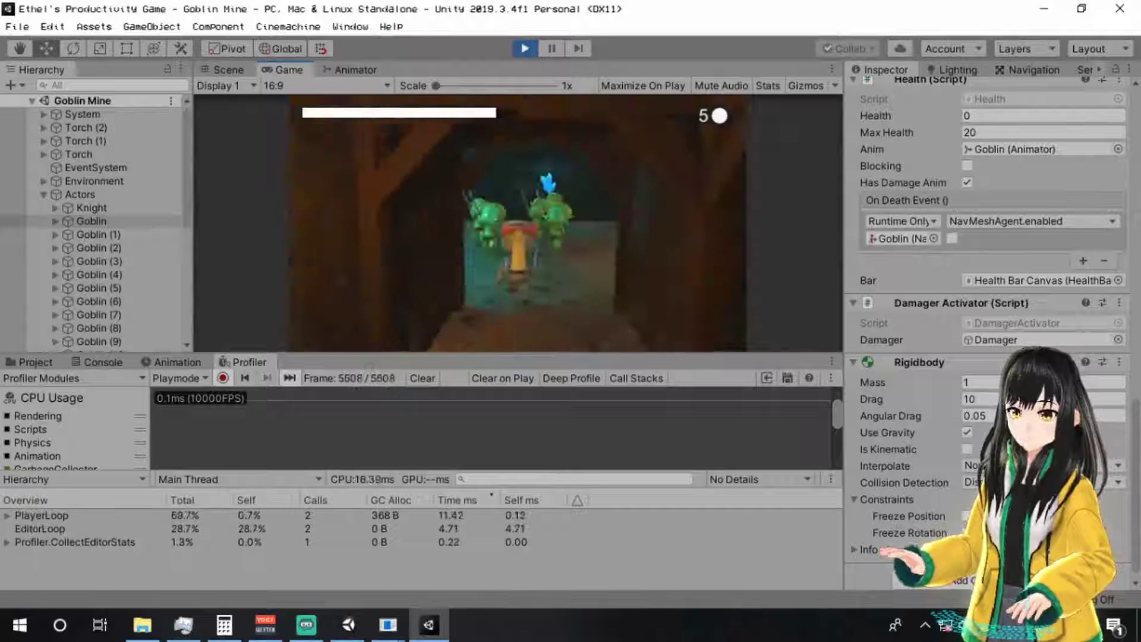
key("w")
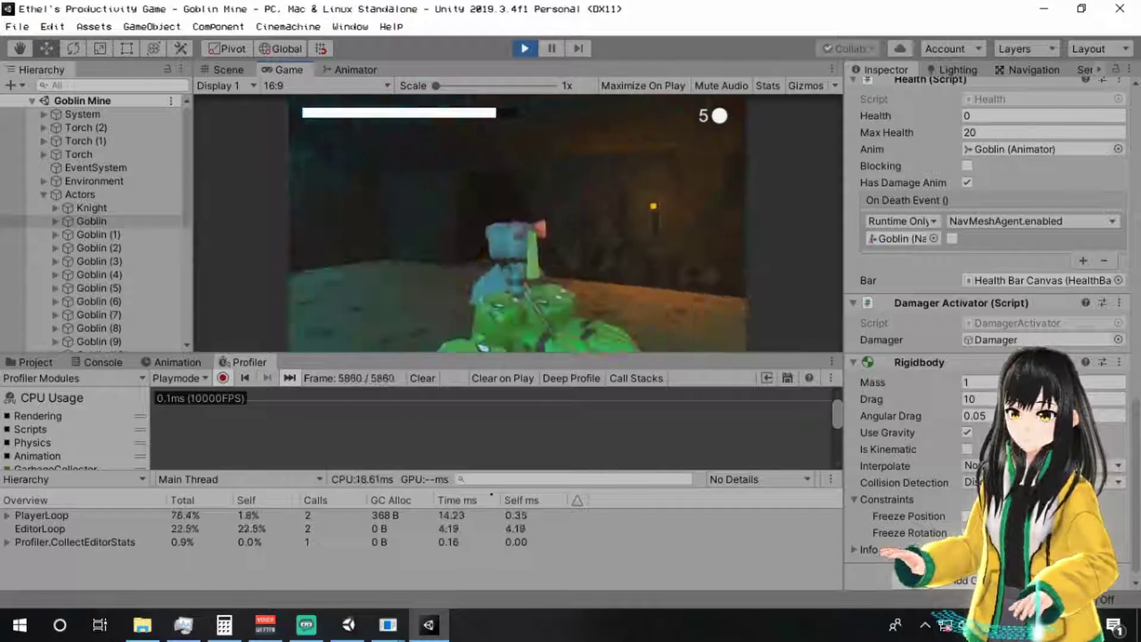
key("w")
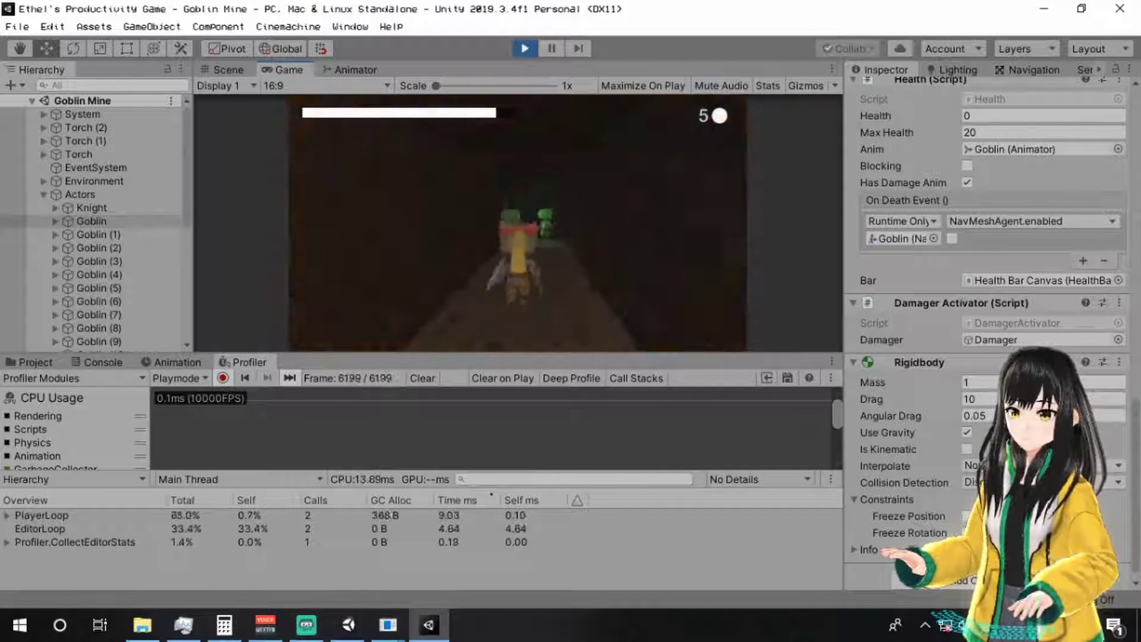
key("w")
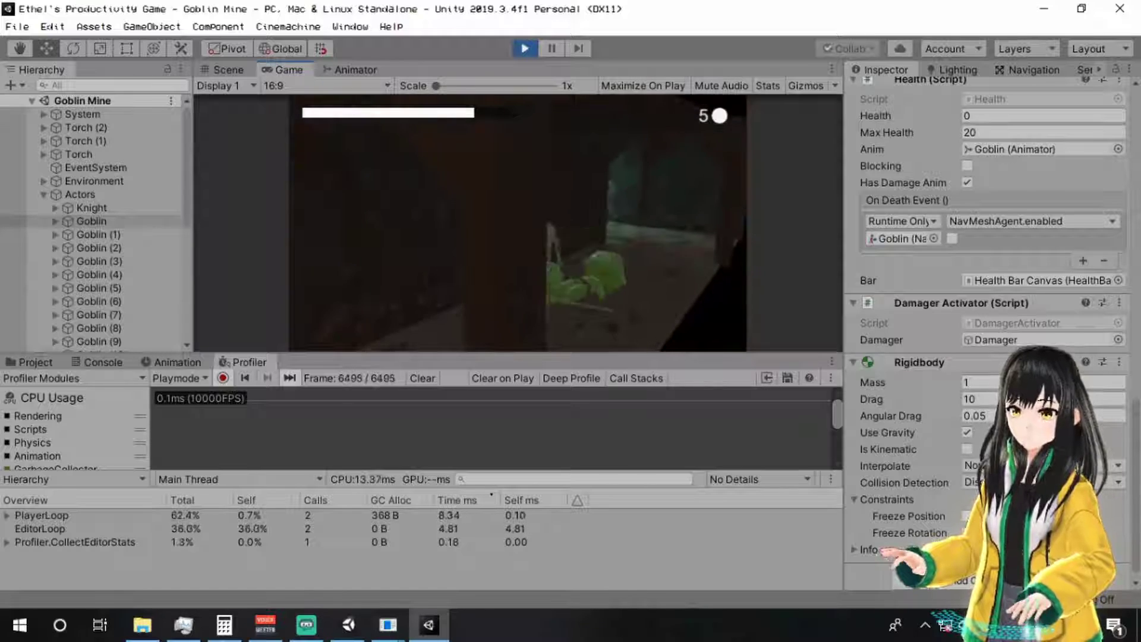
key("w")
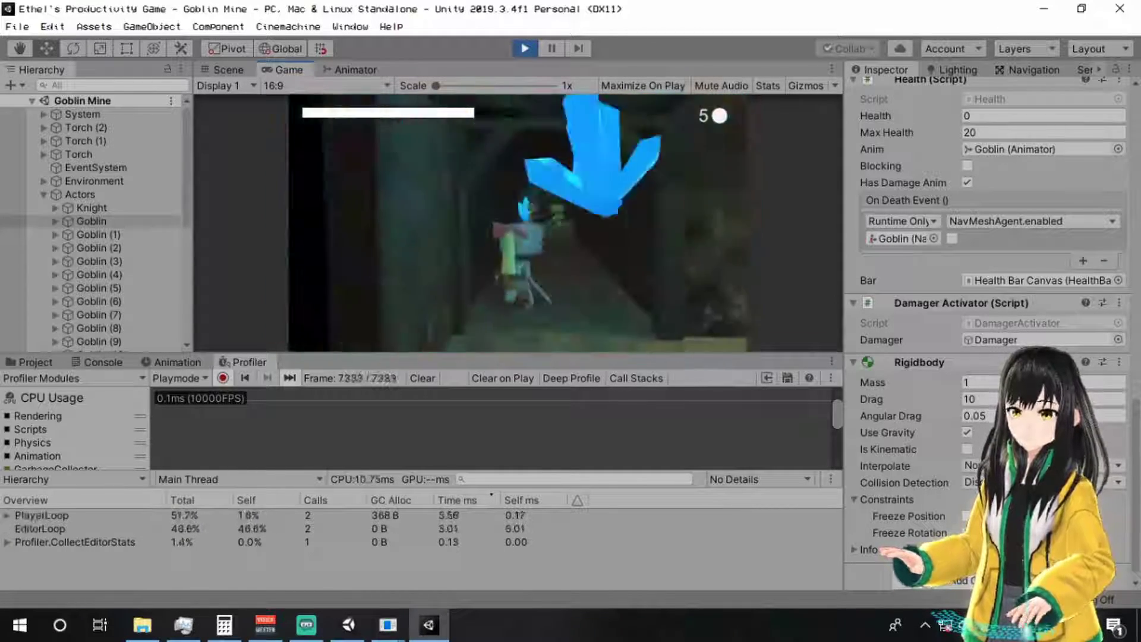
key("w")
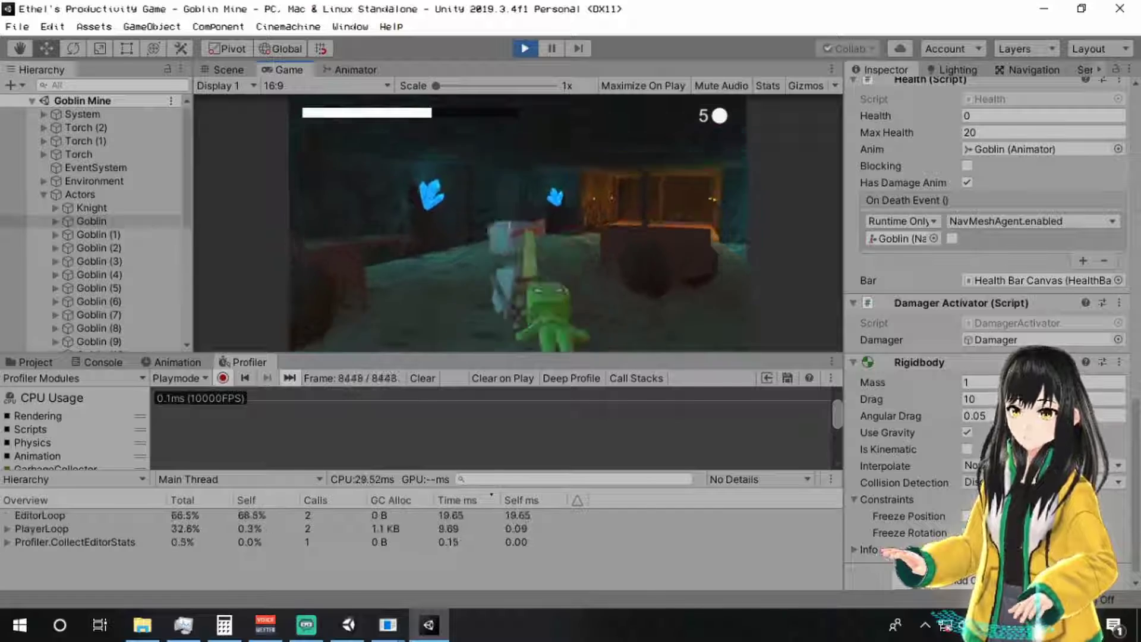
key("w")
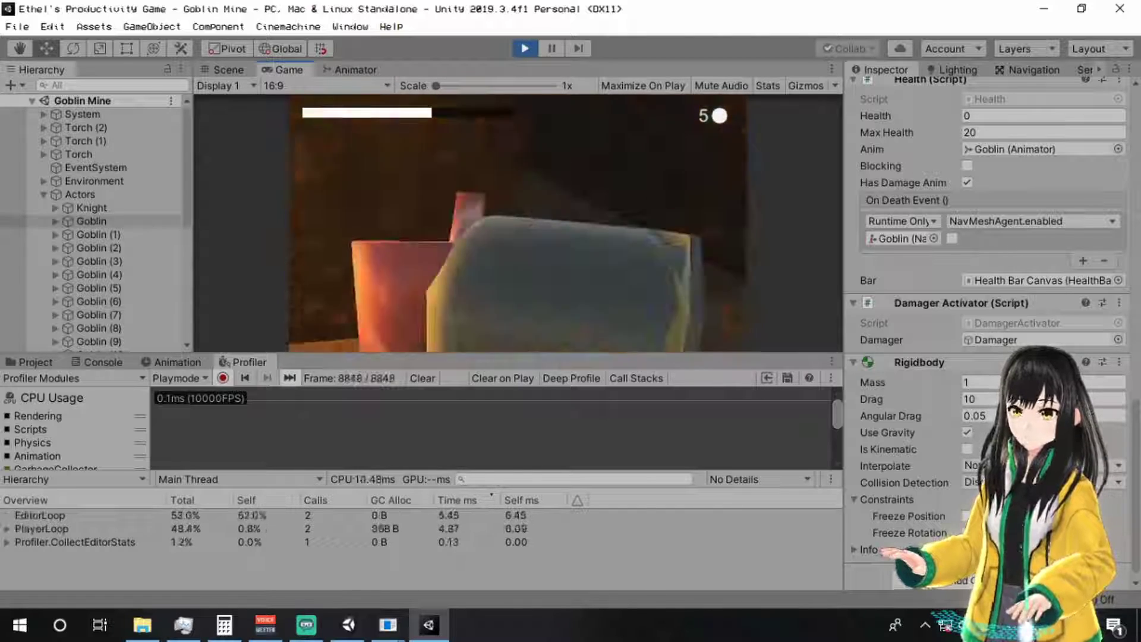
key("w")
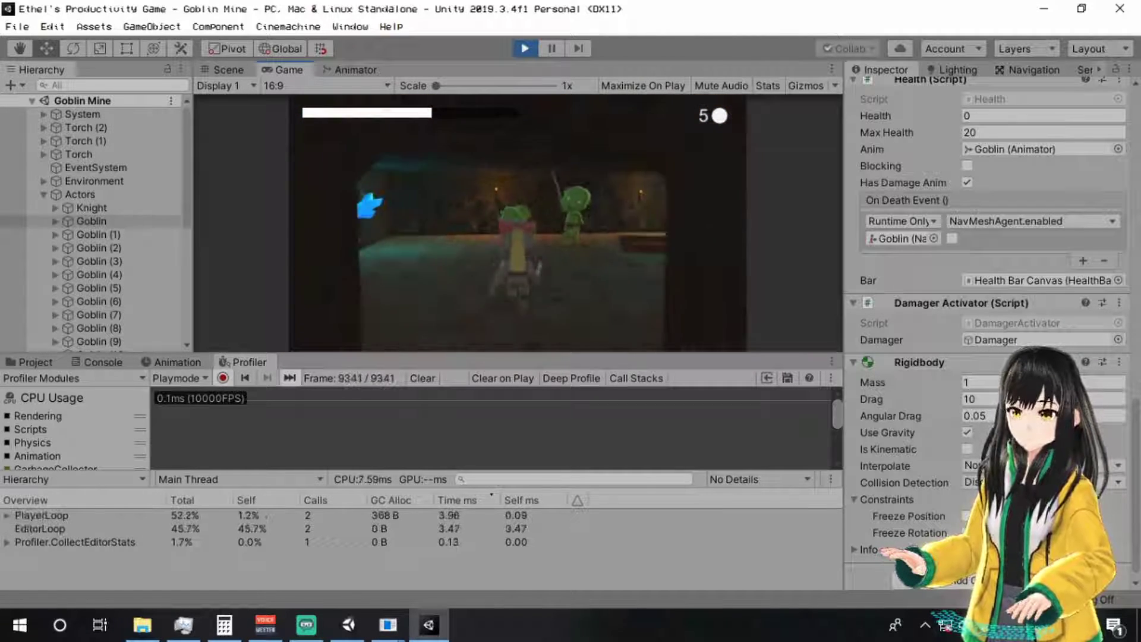
key("w")
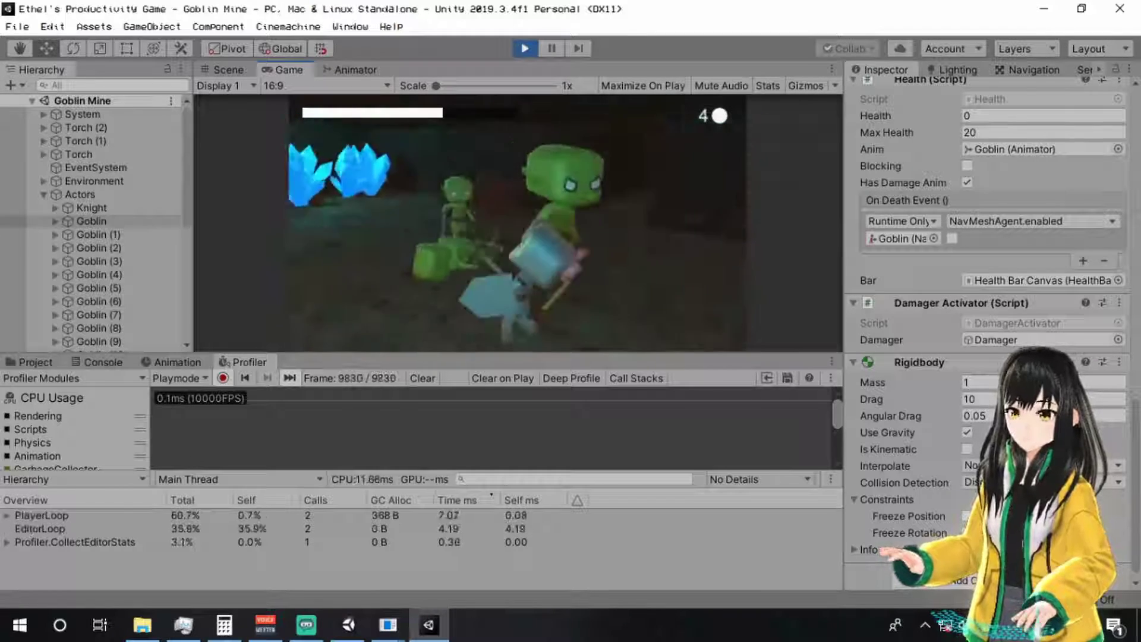
key("w")
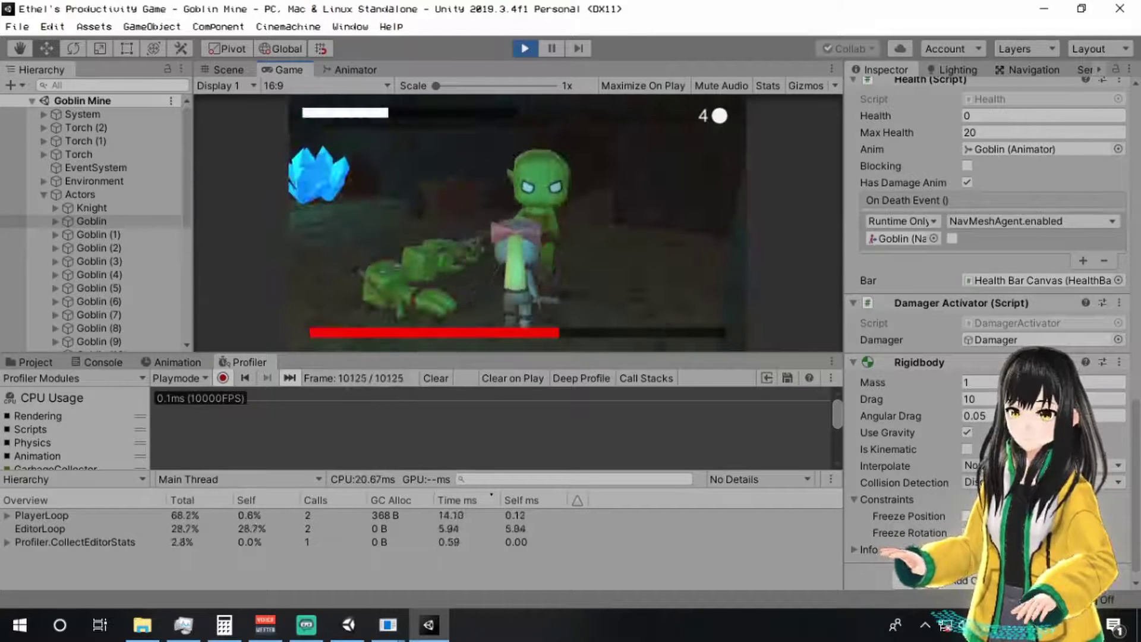
key("w")
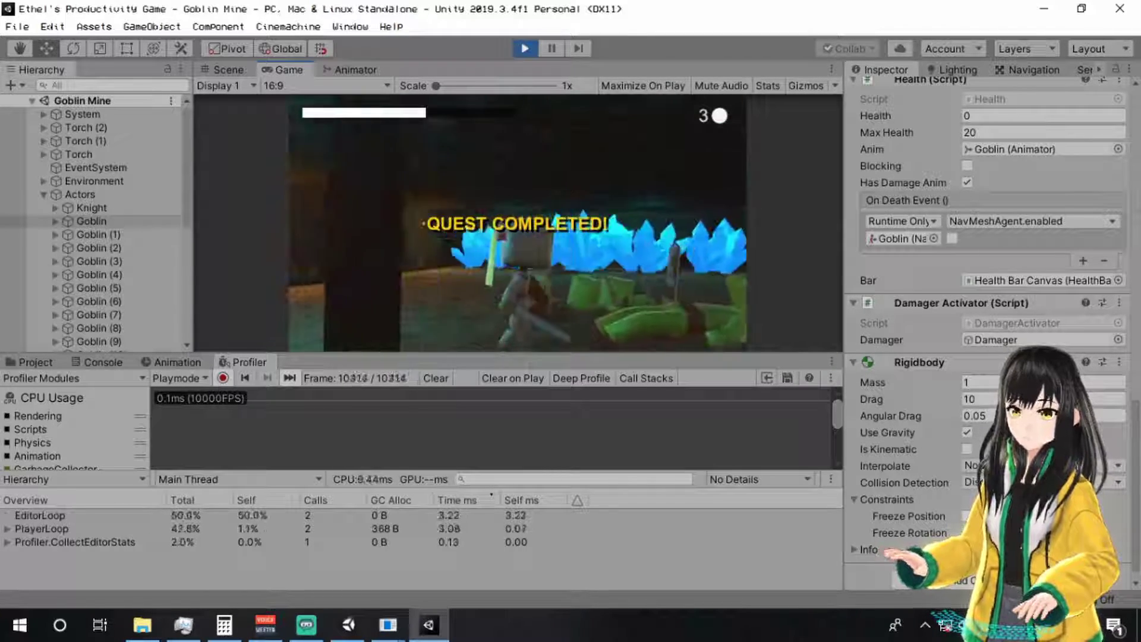
key("s")
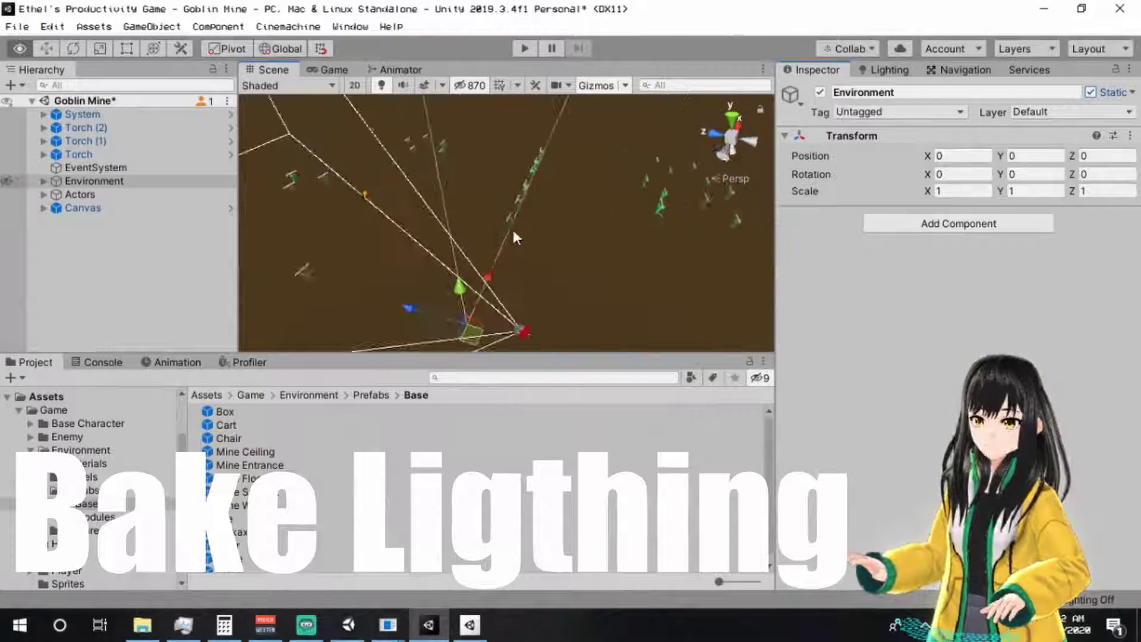
Filter the hierarchy by "Light", select all the listed lights through the Spot Light, set their Mode to Mixed and clear the filter.
left_click(56, 195)
left_click(131, 85)
type("Light")
left_click(148, 114)
scroll(234, 180, "down", 1)
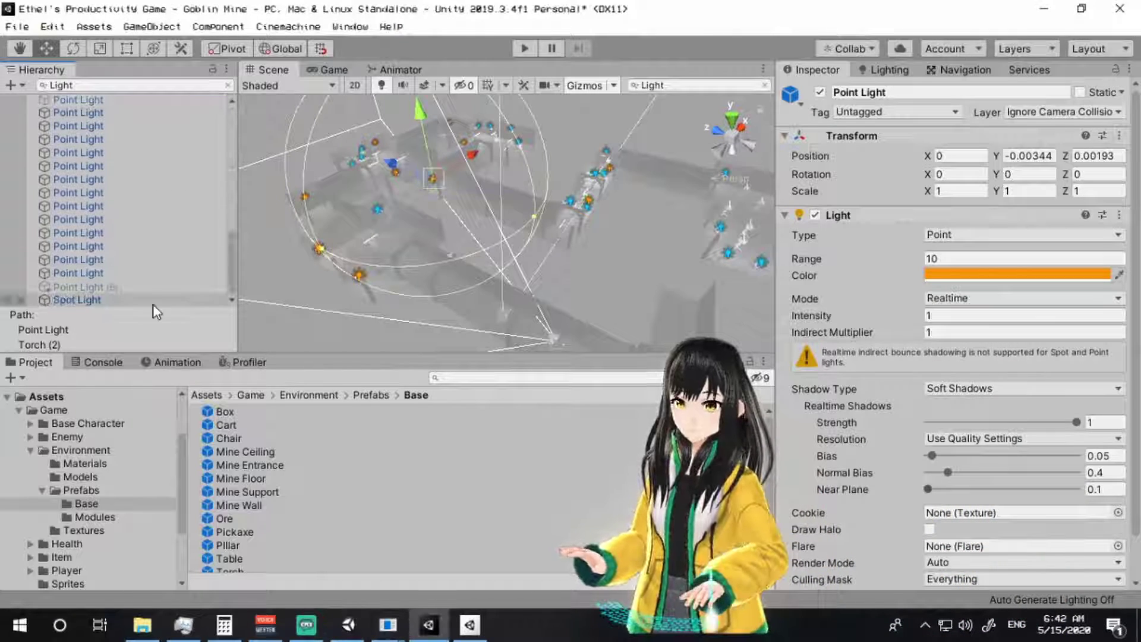
left_click(78, 299, "shift")
left_click(975, 335)
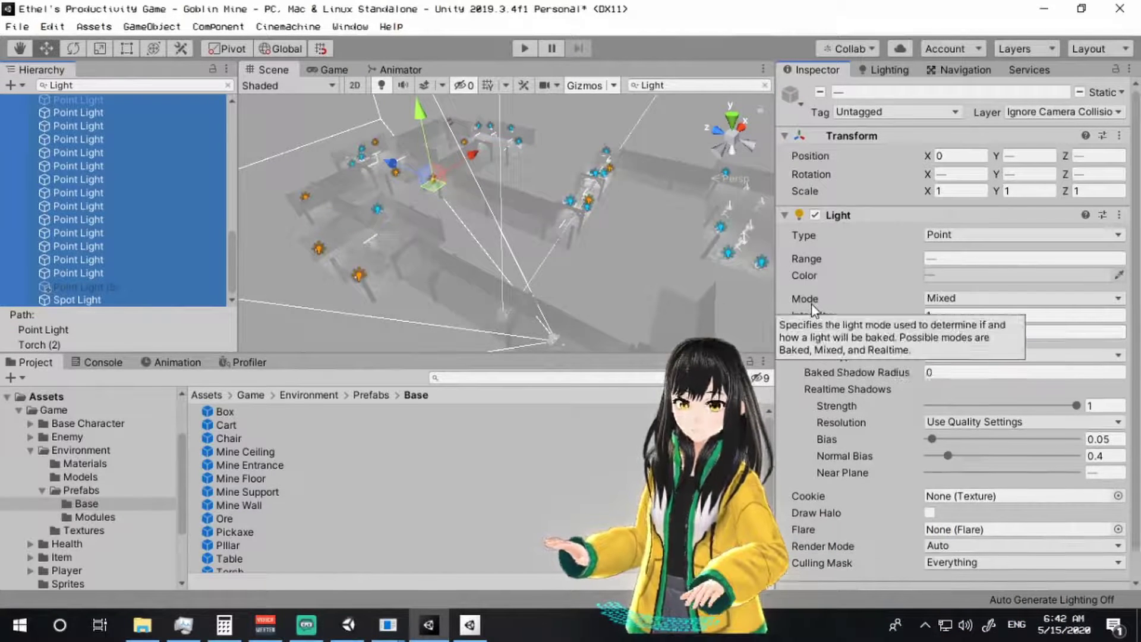
left_click(228, 85)
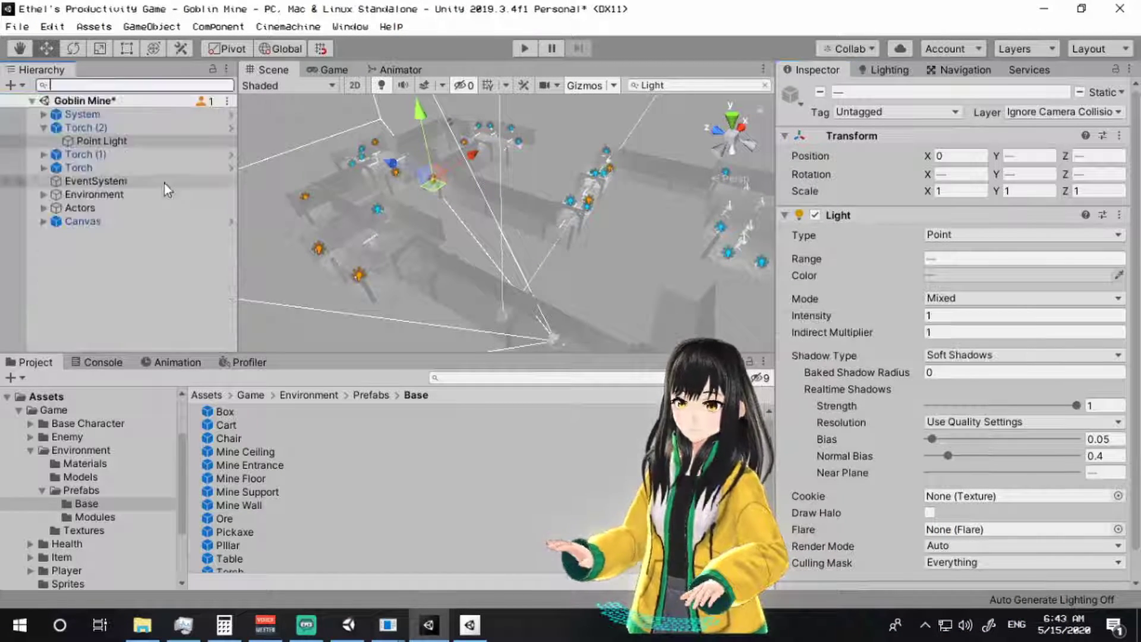
Open the scene's lighting settings with the lightmap and Generate Lighting options.
left_click(886, 70)
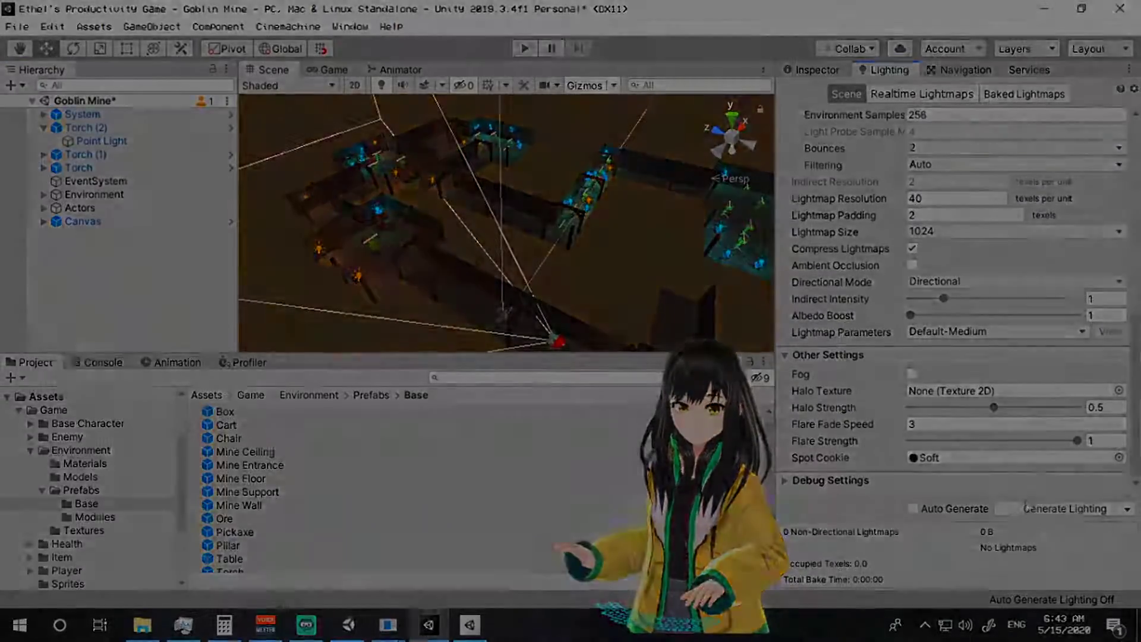